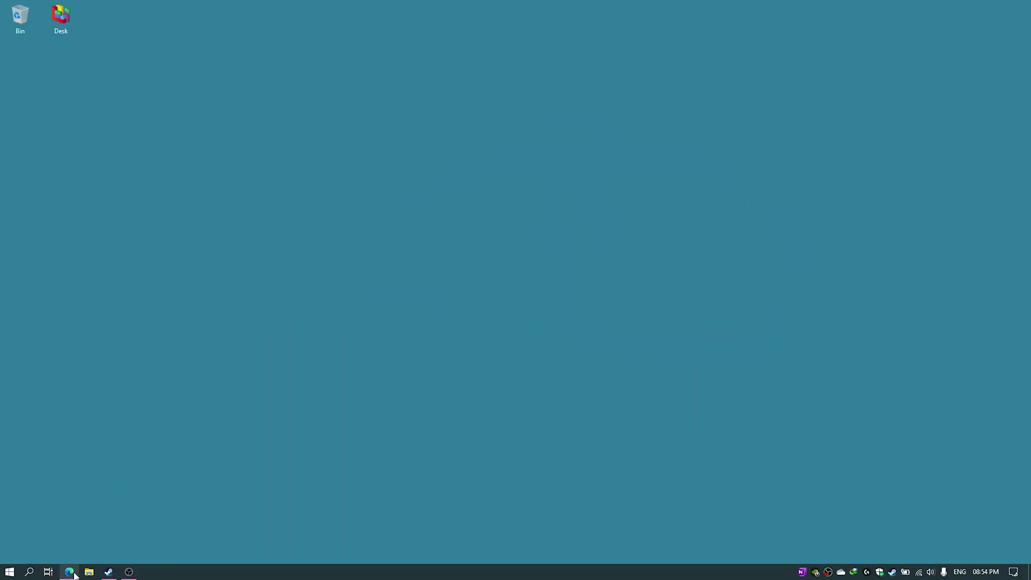
Step: Bring up the YouTube results on running multiple ETS2 versions, then minimize Edge to show the desktop
click(70, 572)
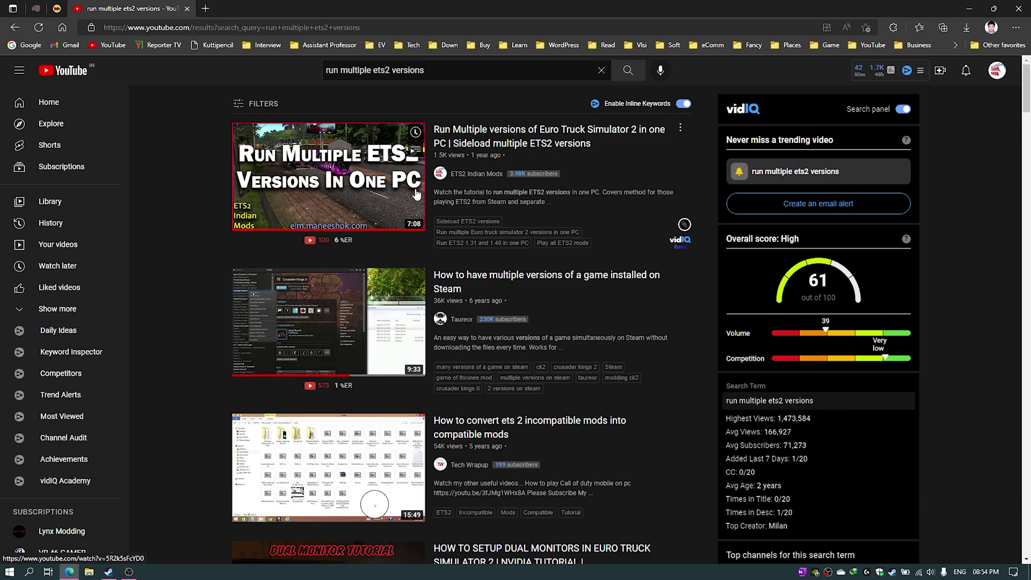
click(969, 13)
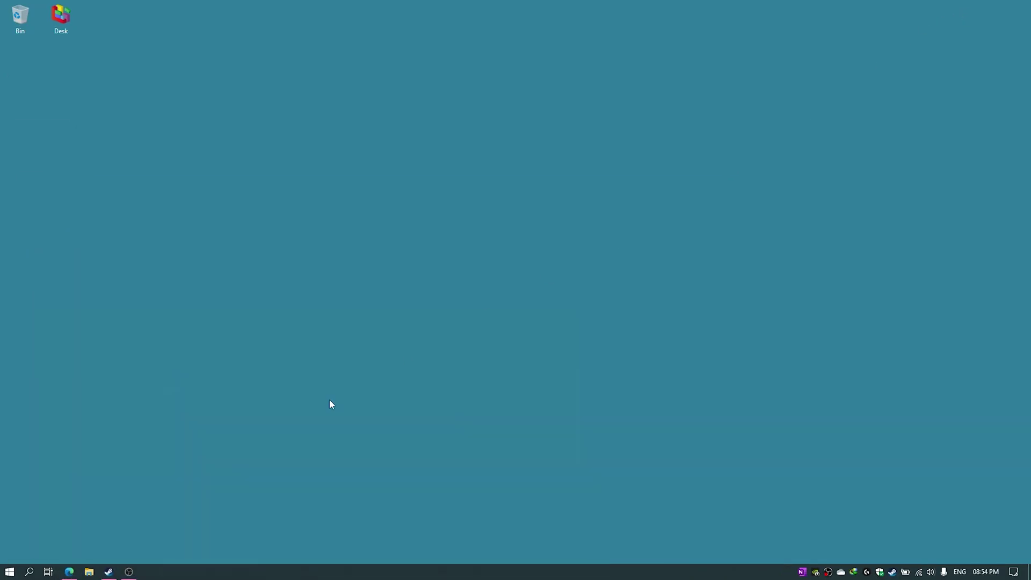
Step: Bring Steam back and open Euro Truck Simulator 2's properties from its library context menu
click(109, 572)
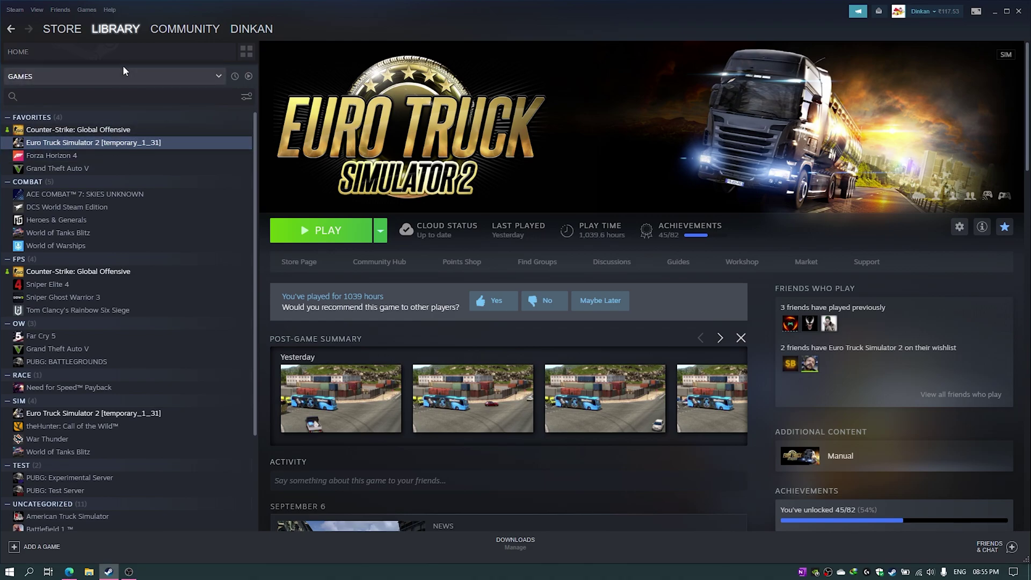
right_click(128, 145)
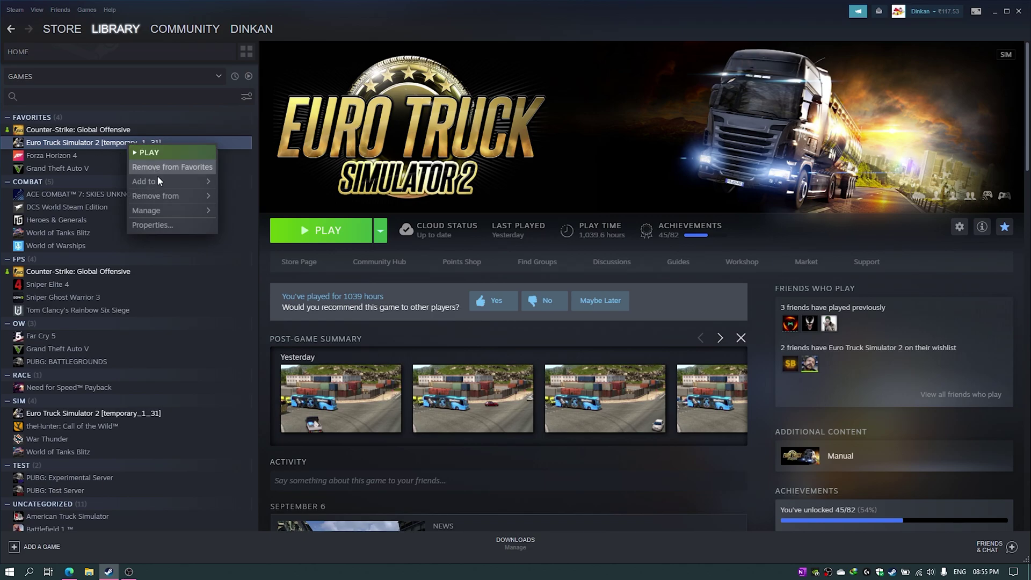
click(152, 227)
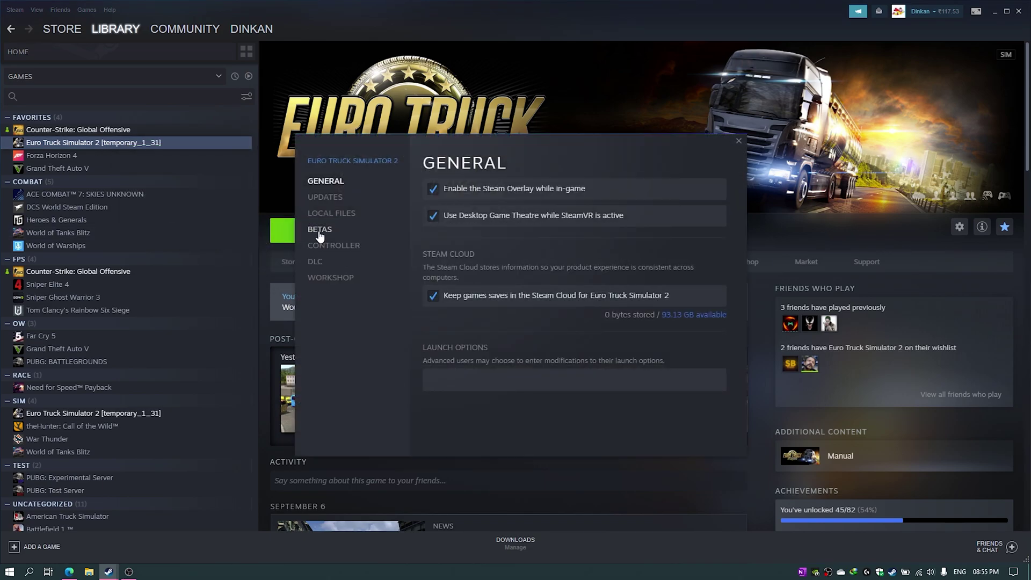
Step: Browse the Betas dropdown's branches, temporary_1_27 to temporary_1_45, and move the dialog aside
click(304, 229)
click(466, 204)
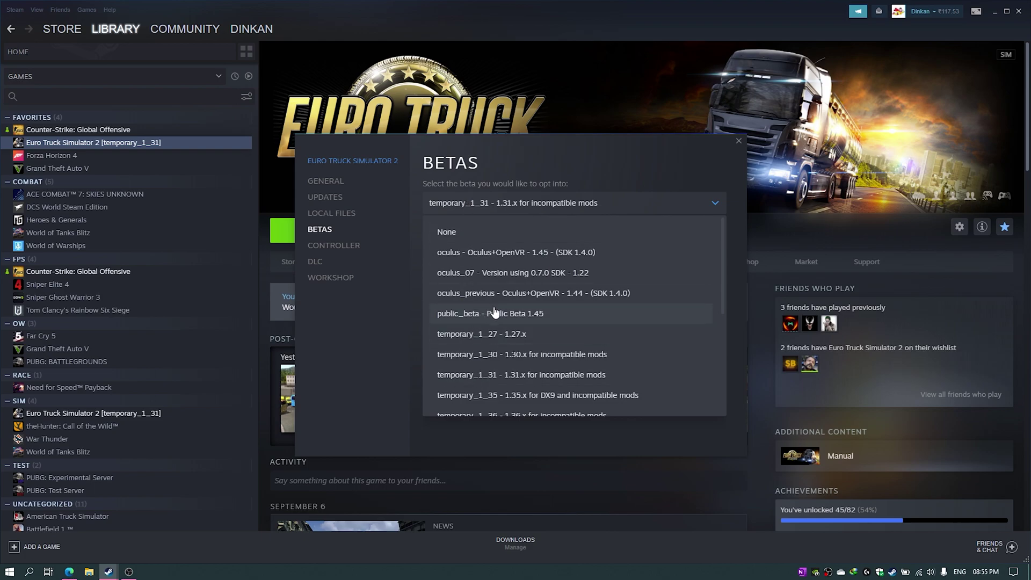
scroll(495, 312, down, 1)
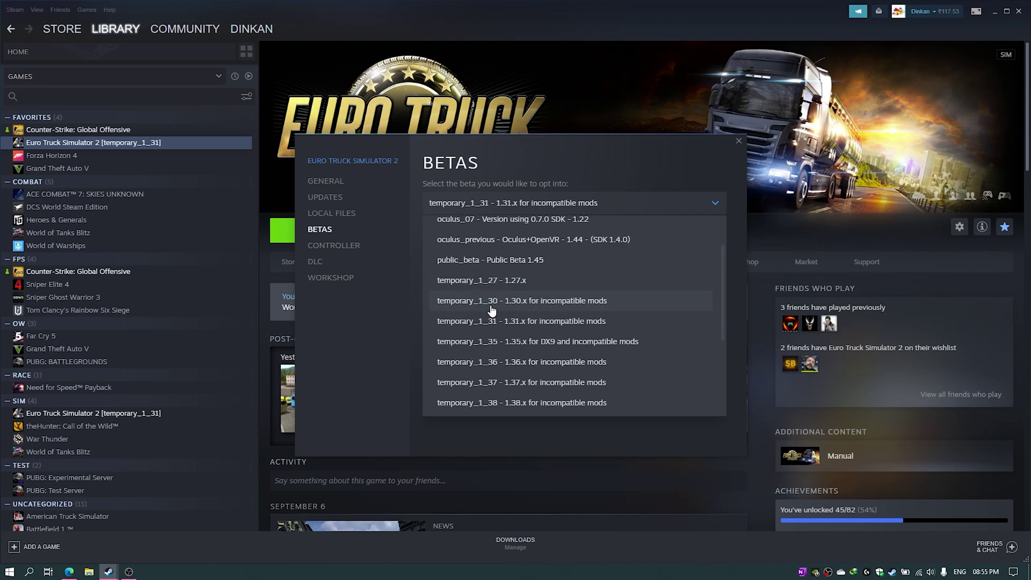
scroll(494, 312, down, 3)
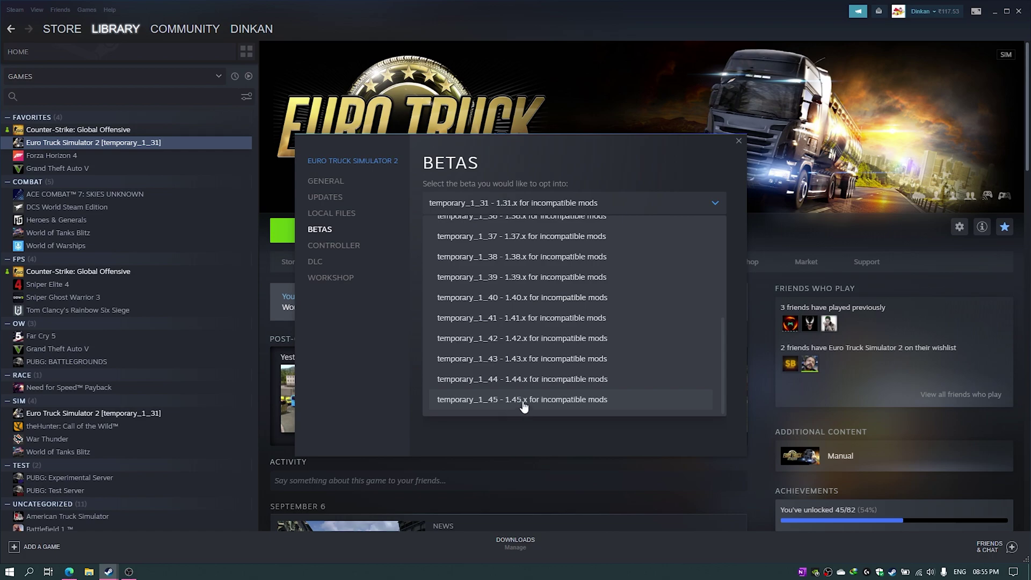
scroll(523, 407, up, 5)
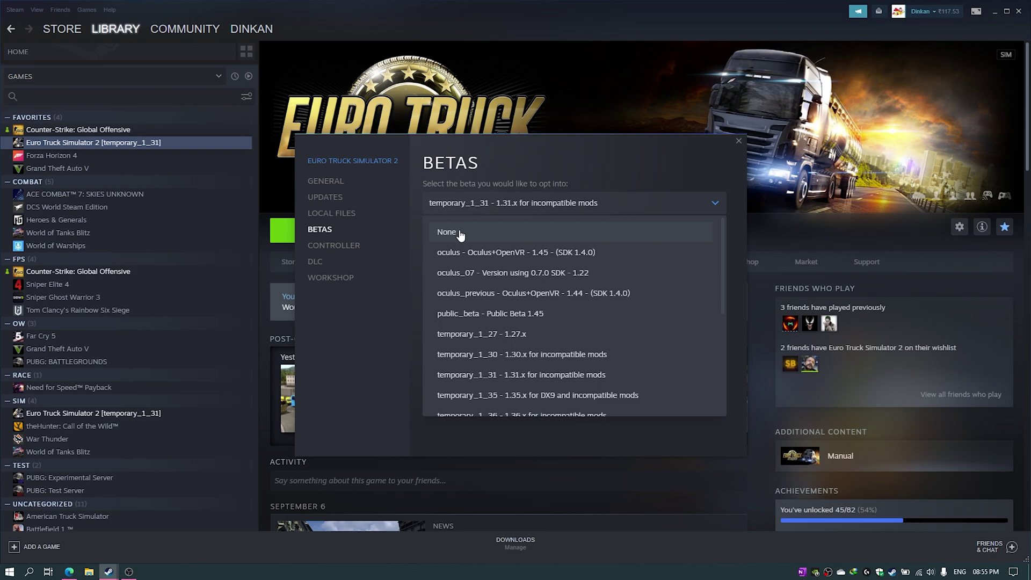
scroll(459, 234, down, 3)
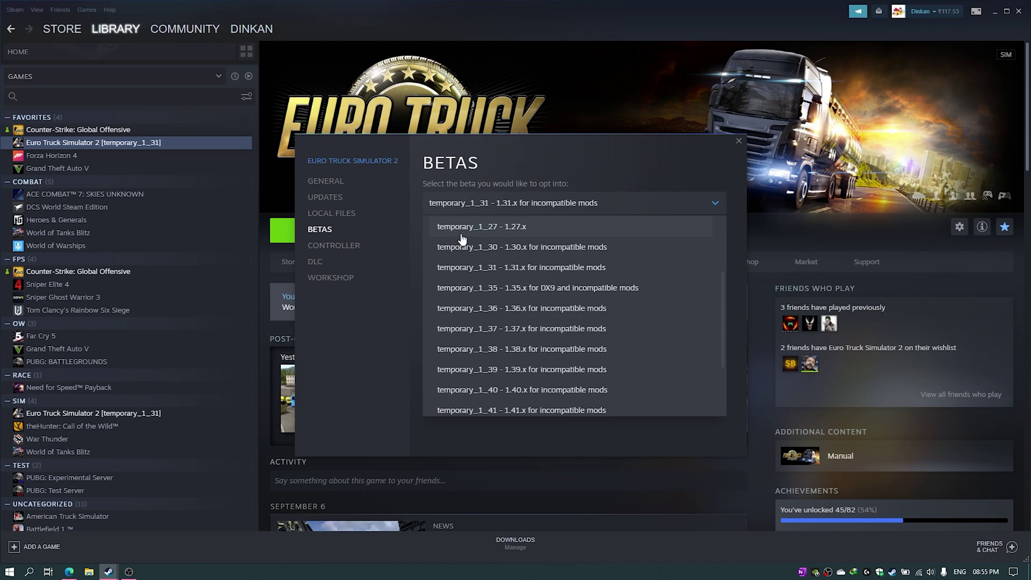
scroll(467, 290, down, 3)
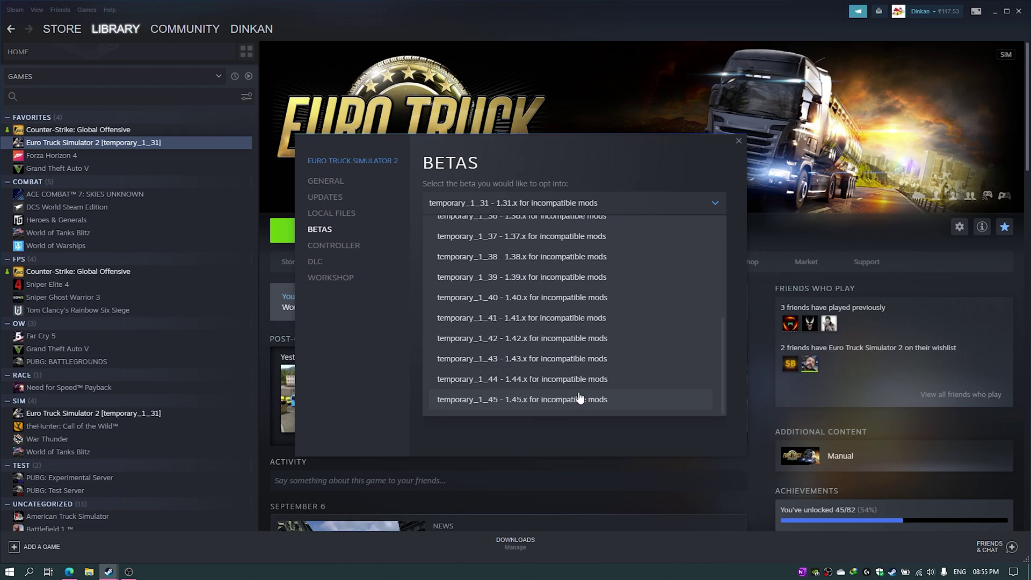
drag(524, 146, 628, 129)
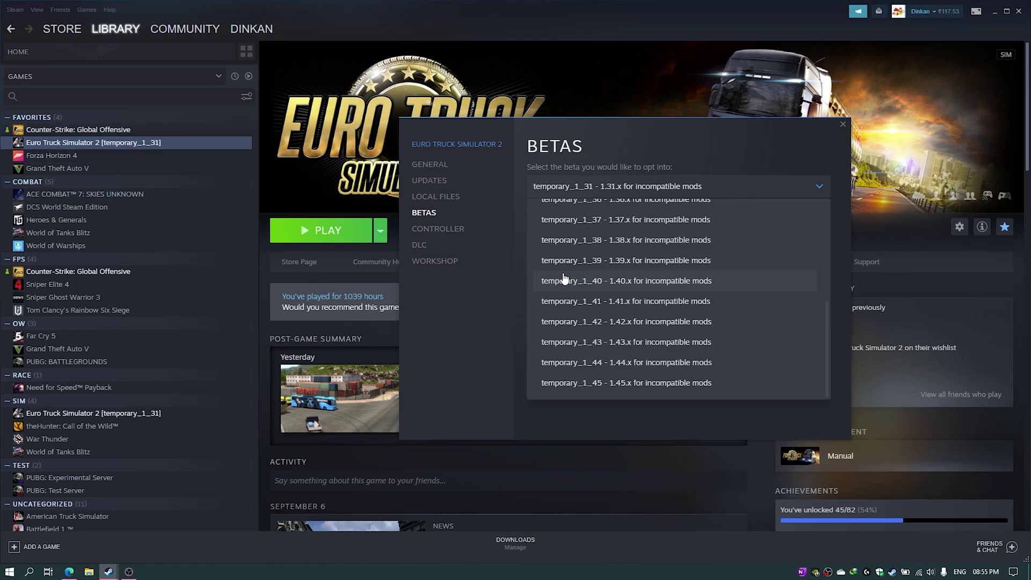
Step: Switch the beta branch to temporary_1_45, then back to temporary_1_31
click(601, 383)
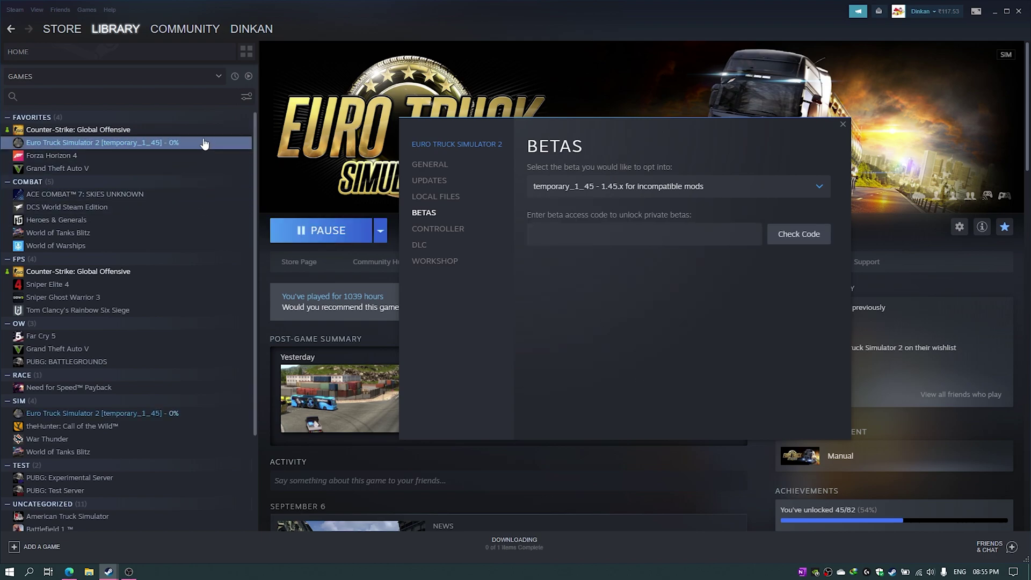
drag(536, 127, 646, 127)
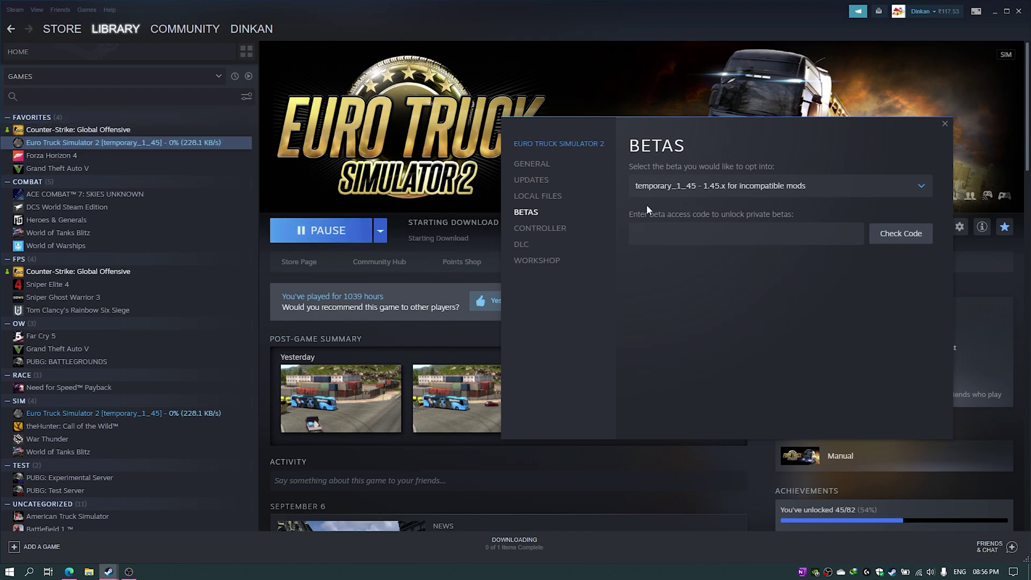
click(687, 188)
click(713, 358)
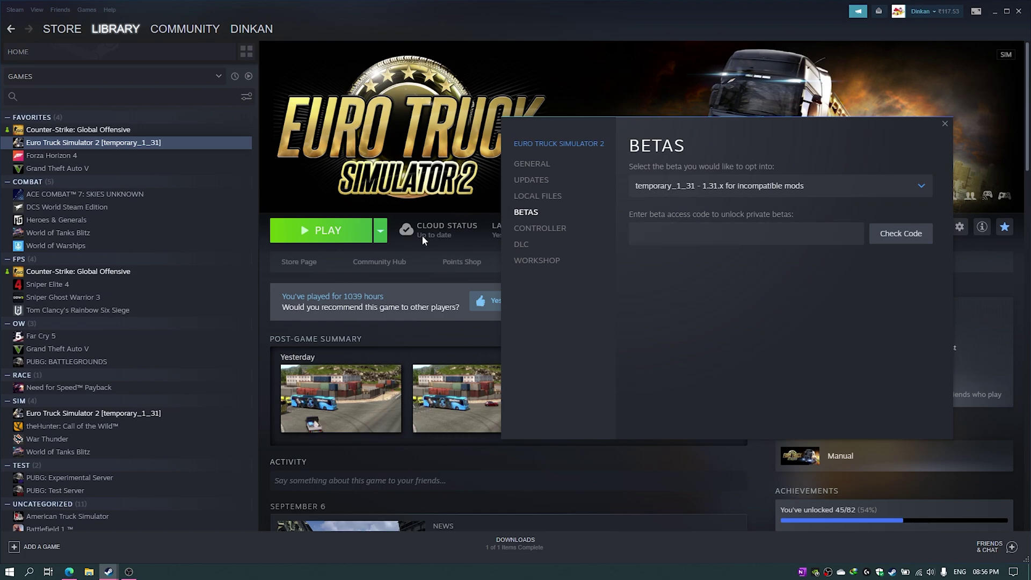
Step: Keep temporary_1_31, close the properties dialog and minimize Steam
click(684, 198)
scroll(692, 338, down, 2)
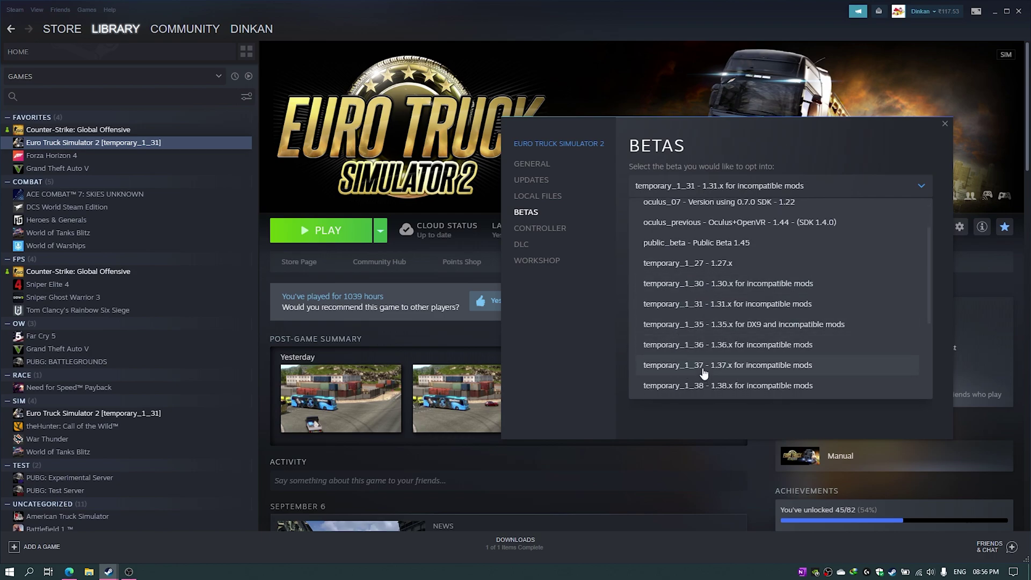
scroll(703, 374, down, 1)
click(947, 125)
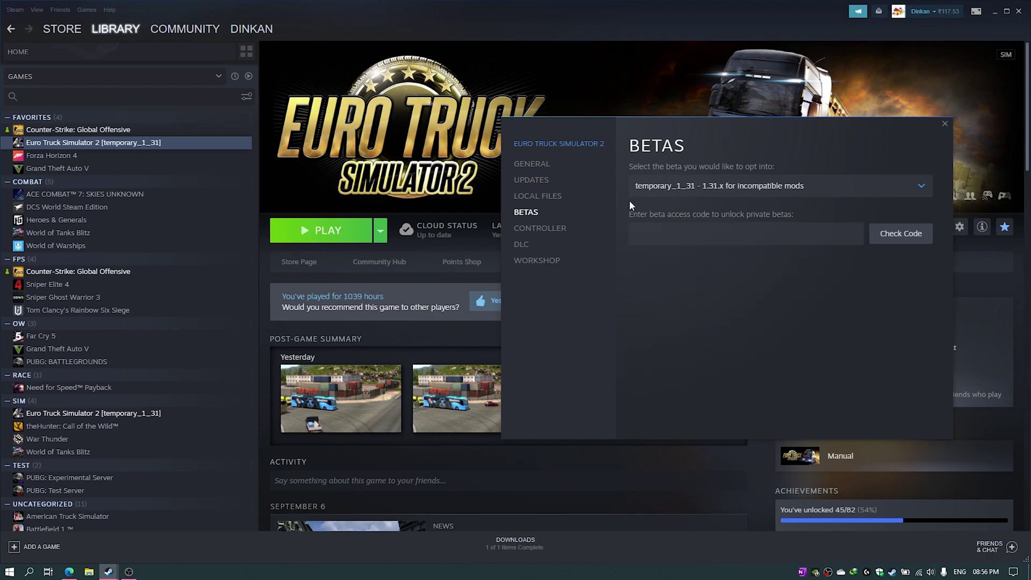
click(945, 124)
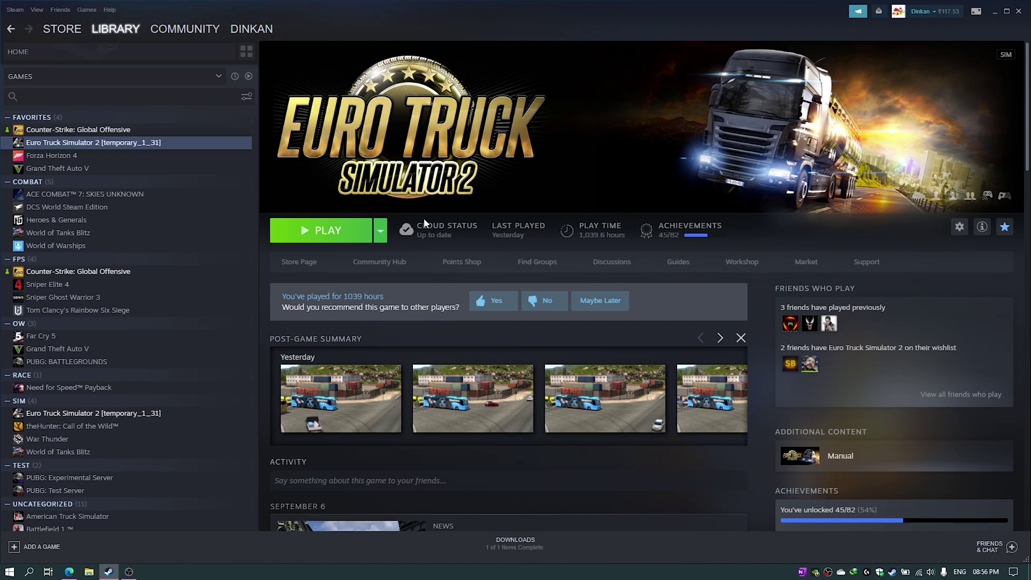
mouse_move(424, 218)
click(994, 12)
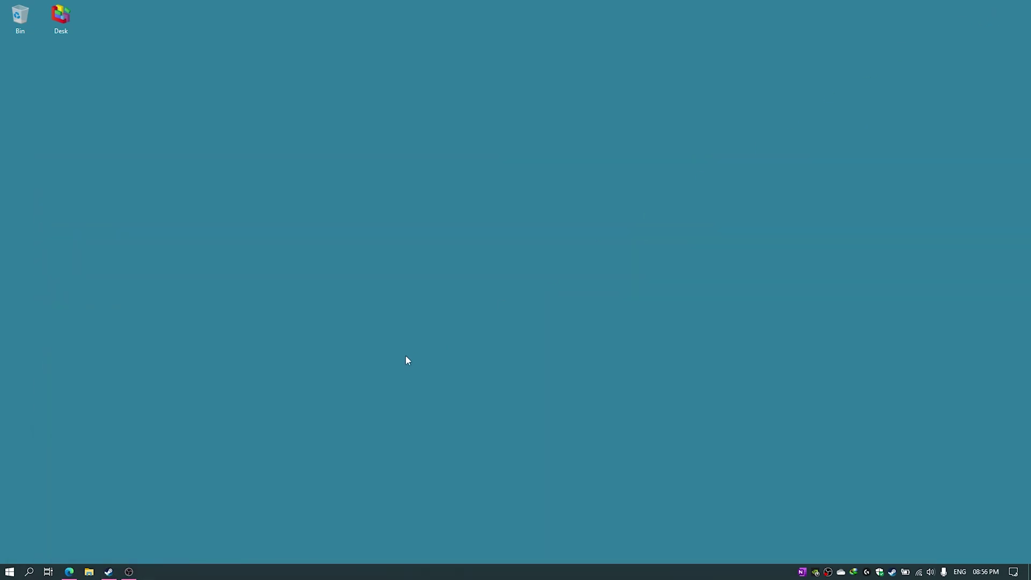
Step: Snap two File Explorer windows side by side and open Documents\Euro Truck Simulator 2 on the left
click(89, 572)
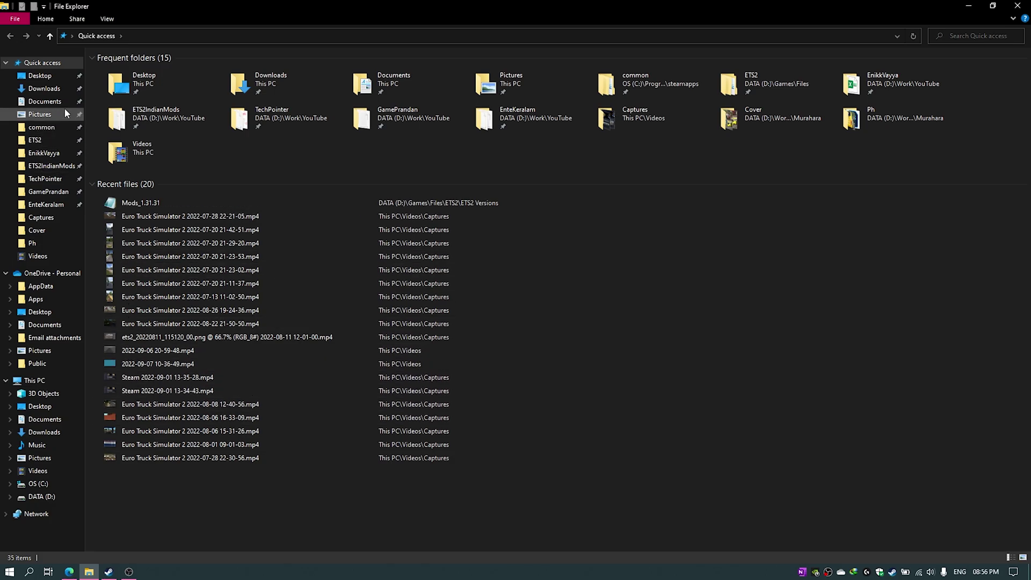
key(super+Left)
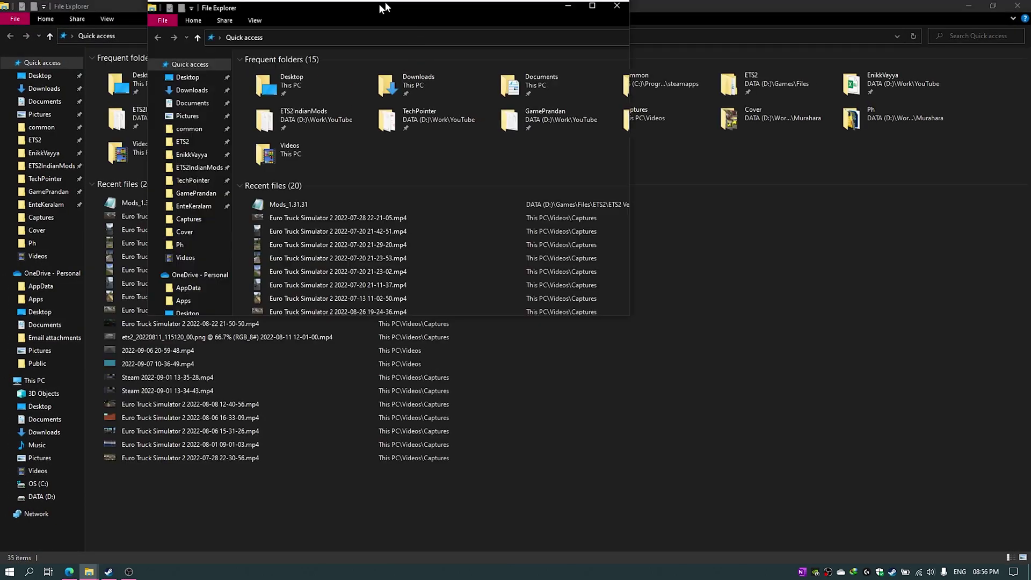
click(544, 107)
click(45, 105)
double_click(445, 161)
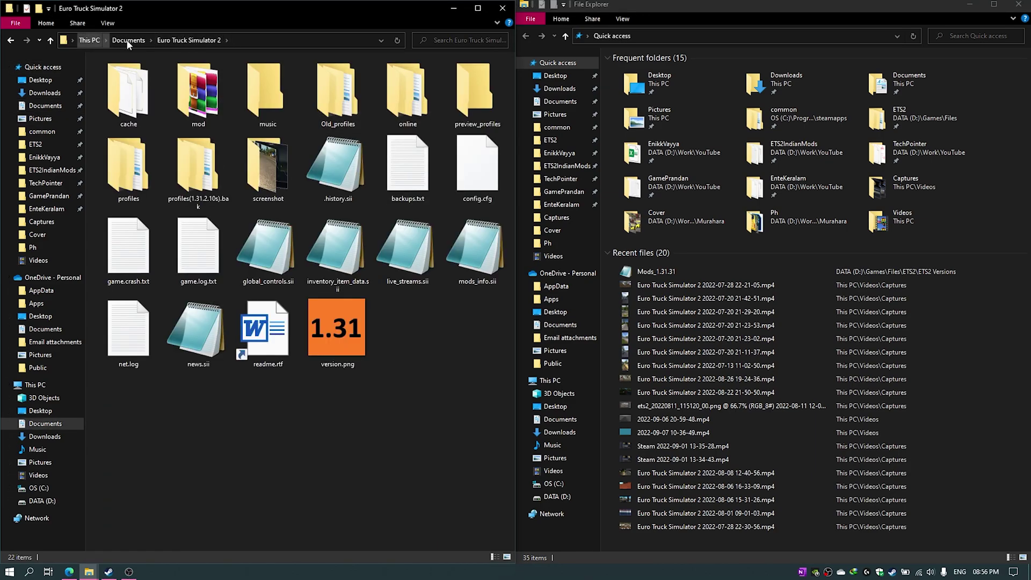
Step: Look inside the mod and profiles folders of Documents\Euro Truck Simulator 2, returning each time
drag(470, 337, 113, 69)
click(444, 369)
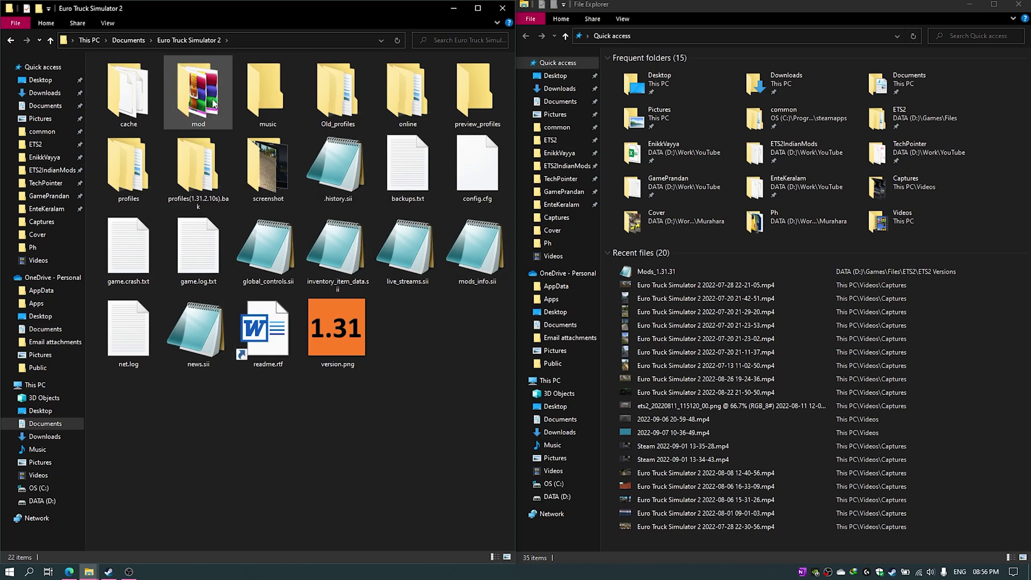
double_click(198, 91)
click(206, 41)
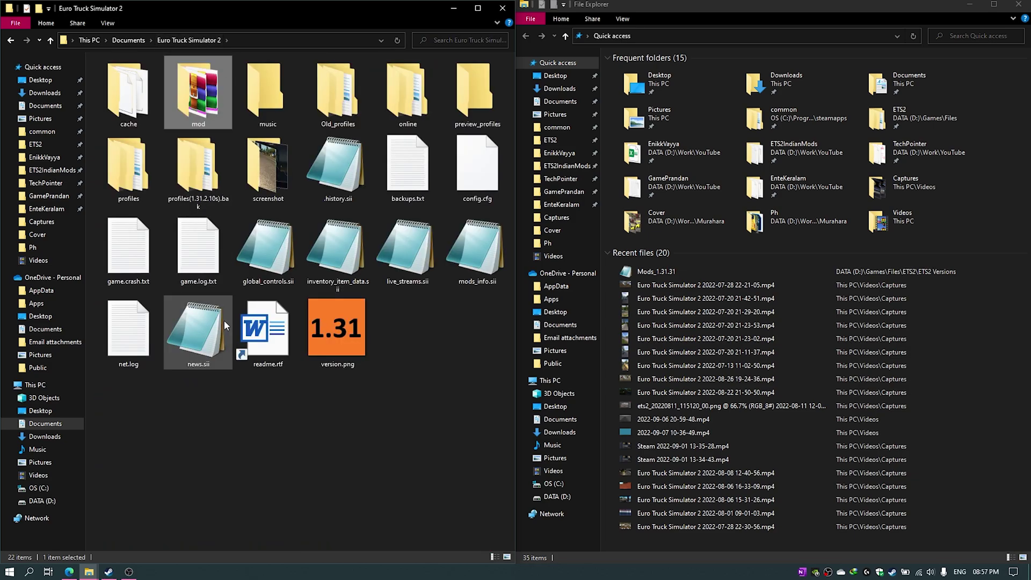
click(476, 179)
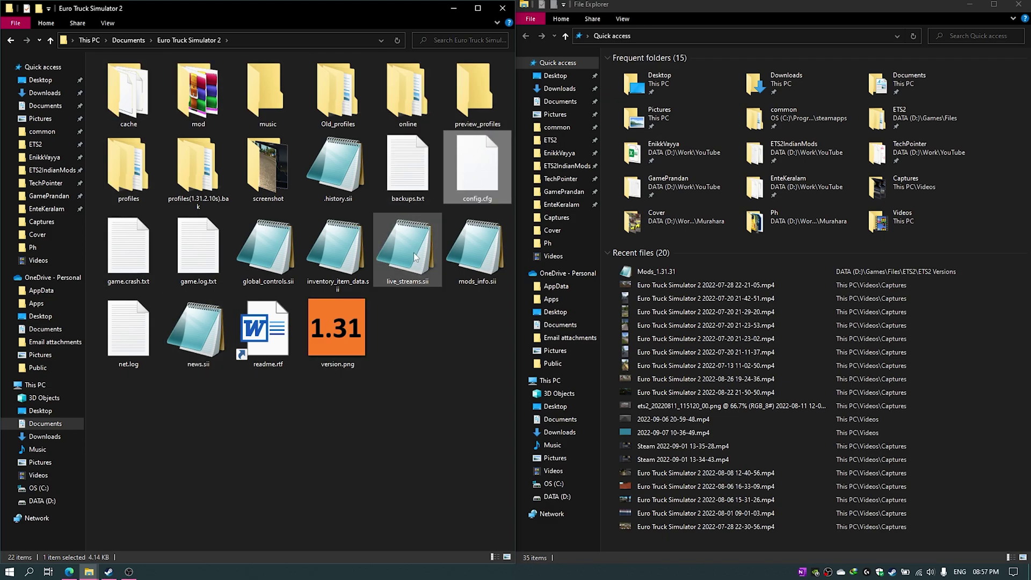
double_click(137, 181)
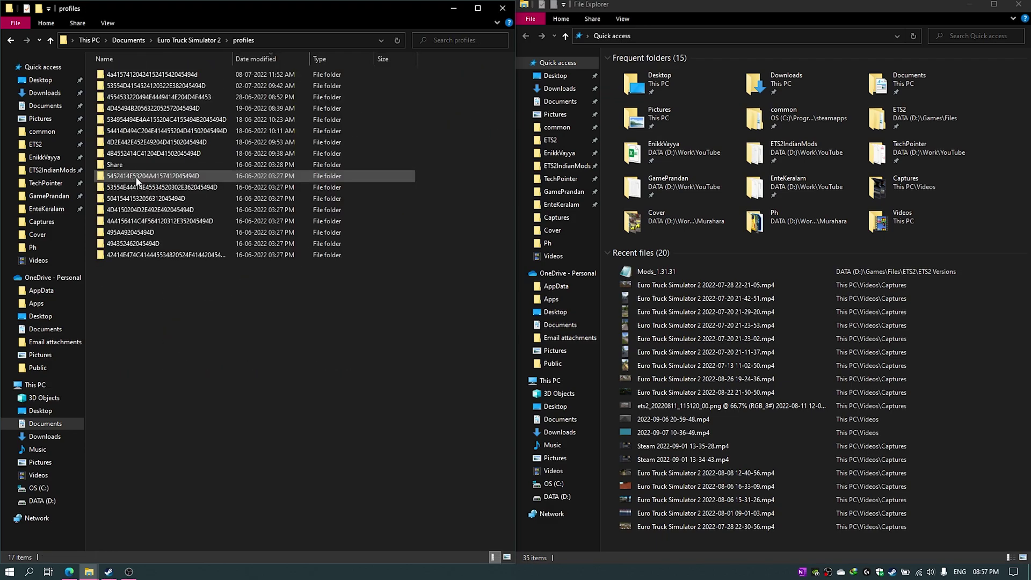
click(187, 39)
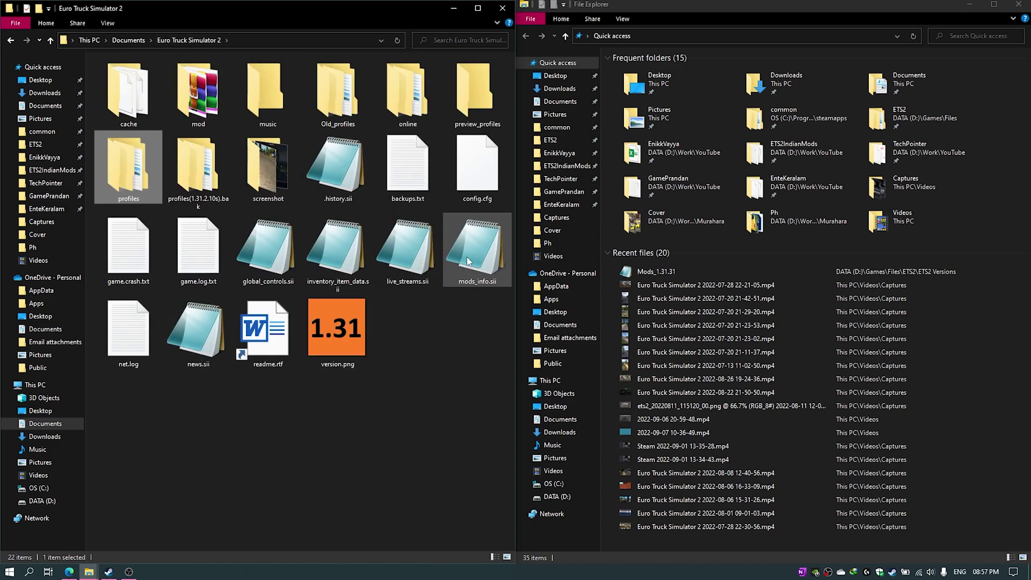
Step: In the right window, go to the Steam folder, then steamapps\common
click(573, 132)
click(573, 132)
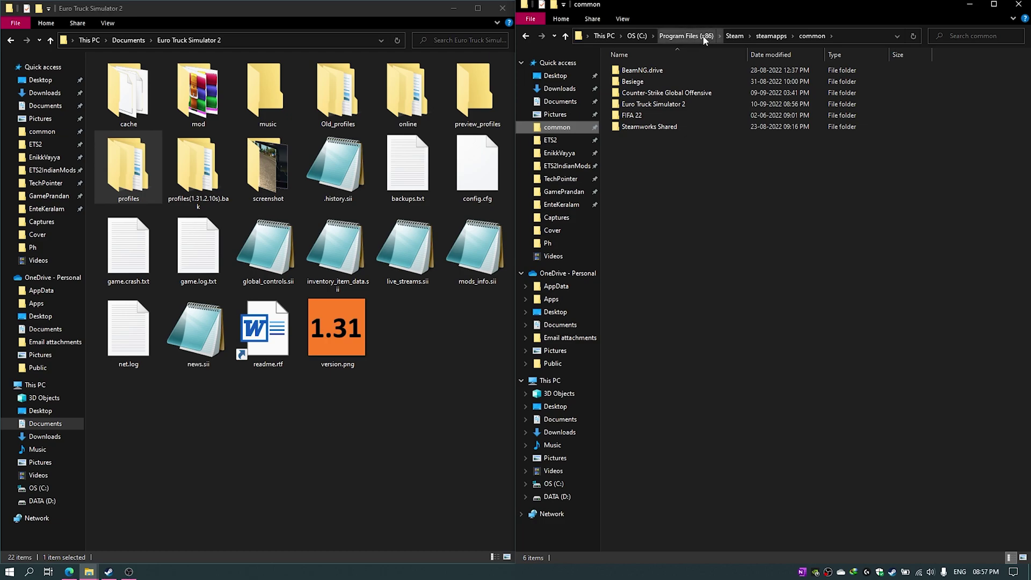
click(735, 36)
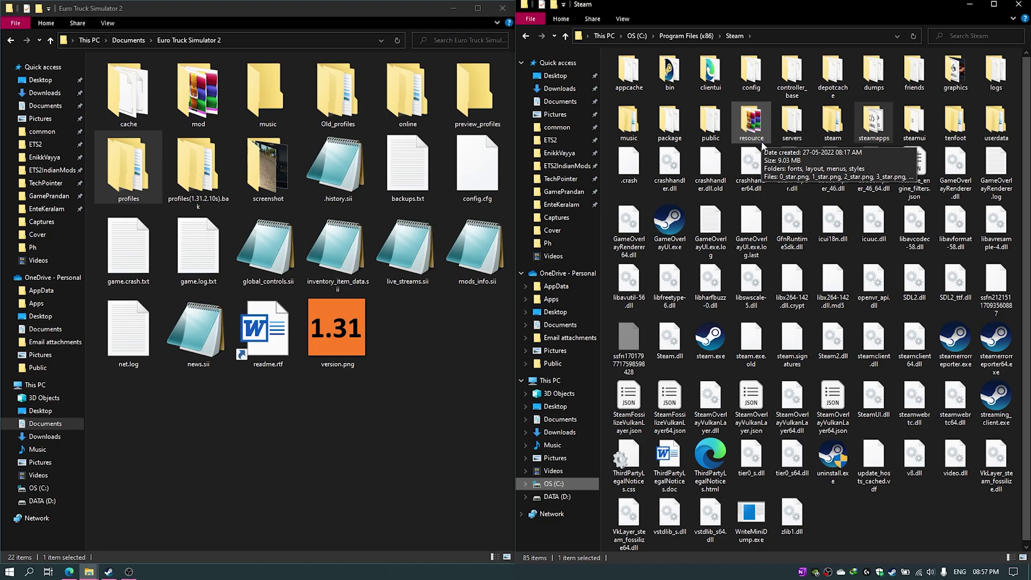
double_click(874, 129)
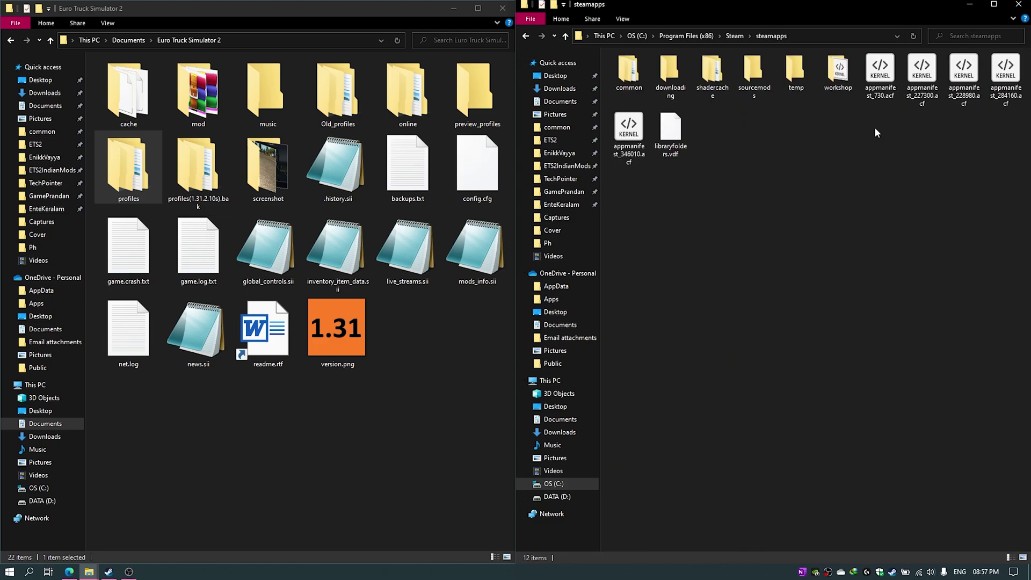
click(639, 83)
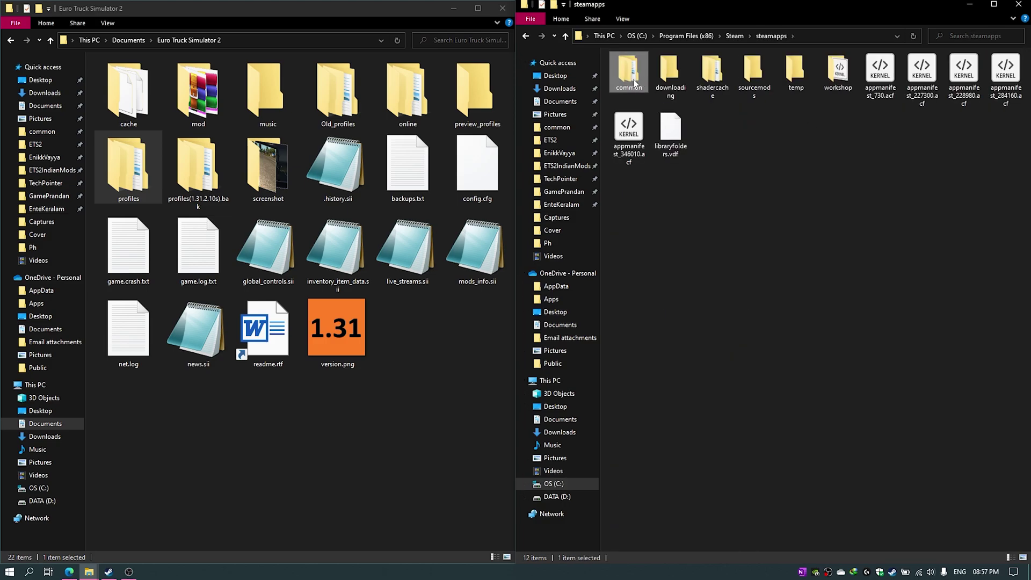
double_click(638, 84)
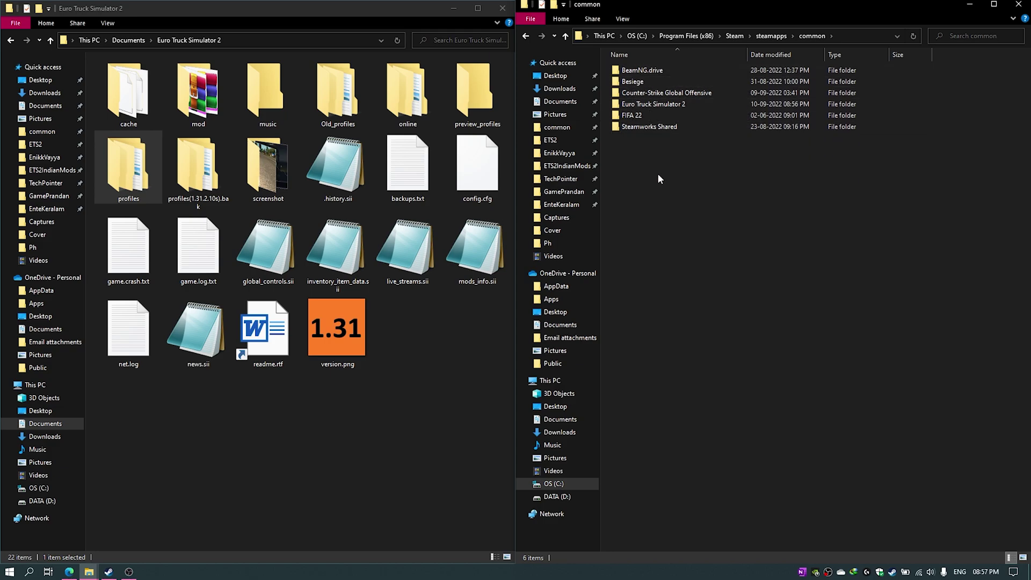
Step: Point out the Euro Truck Simulator 2, Counter-Strike and FIFA 22 folders; return left window to Documents
click(659, 107)
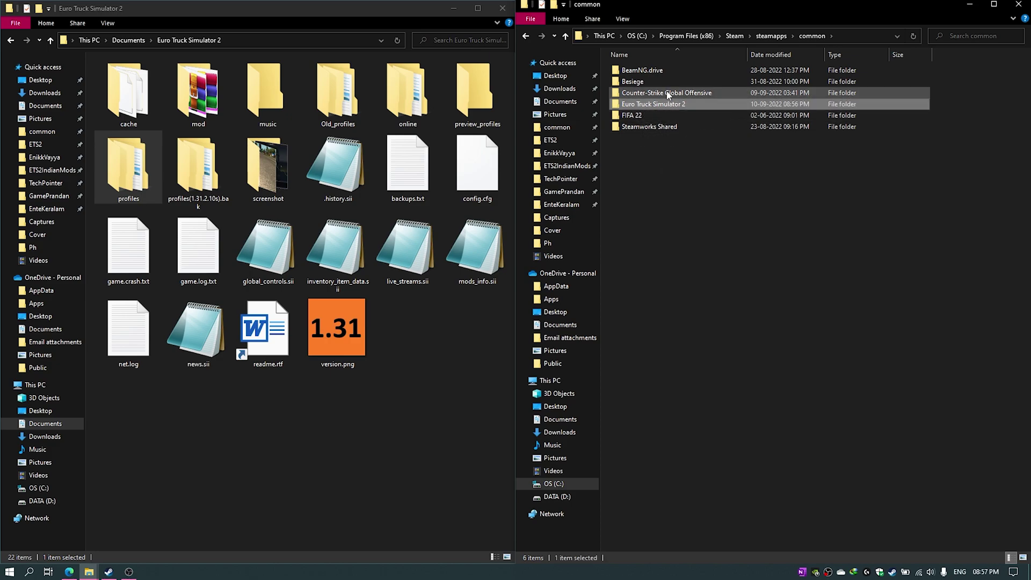
click(666, 94)
click(655, 116)
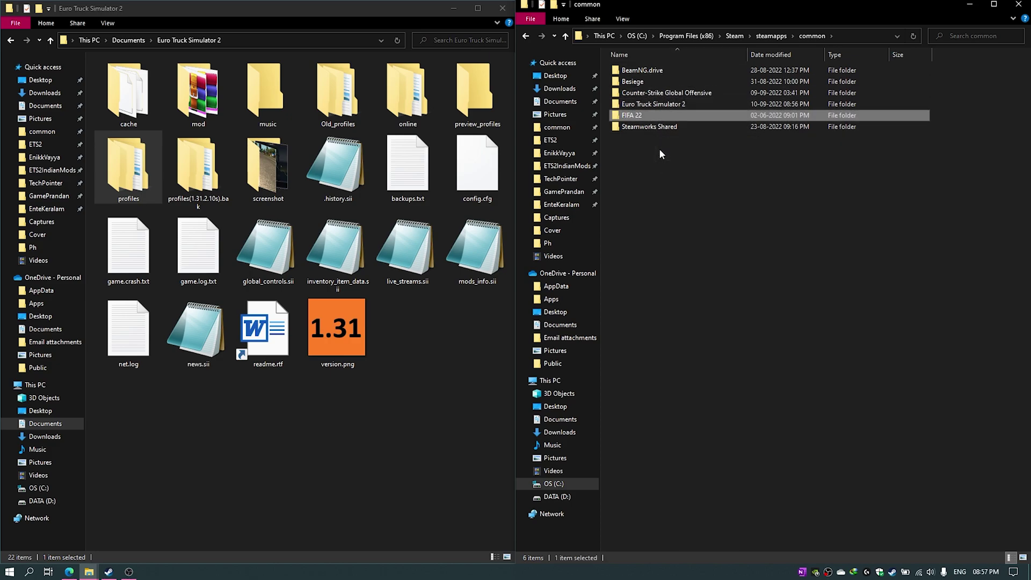
click(652, 106)
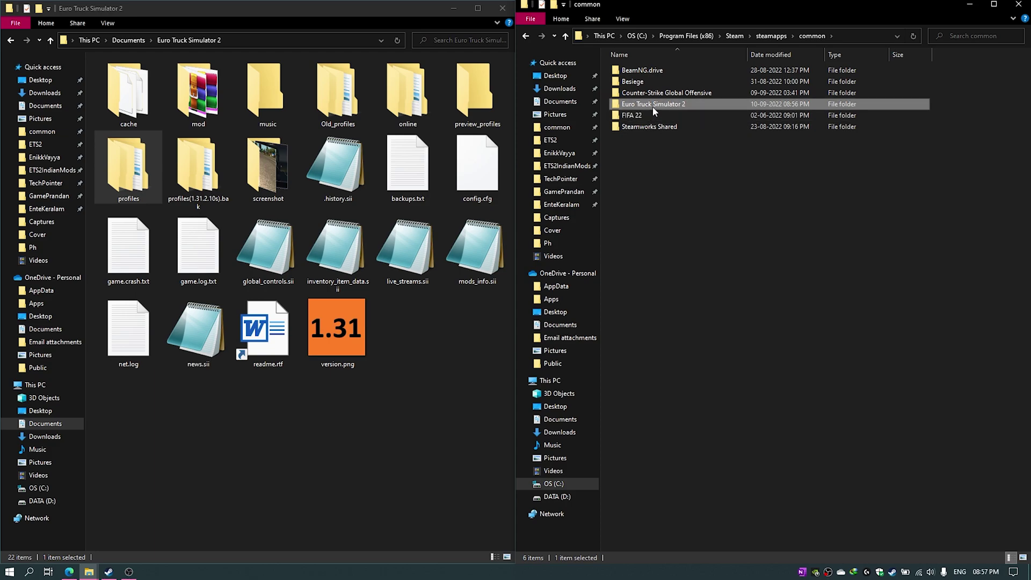
click(417, 370)
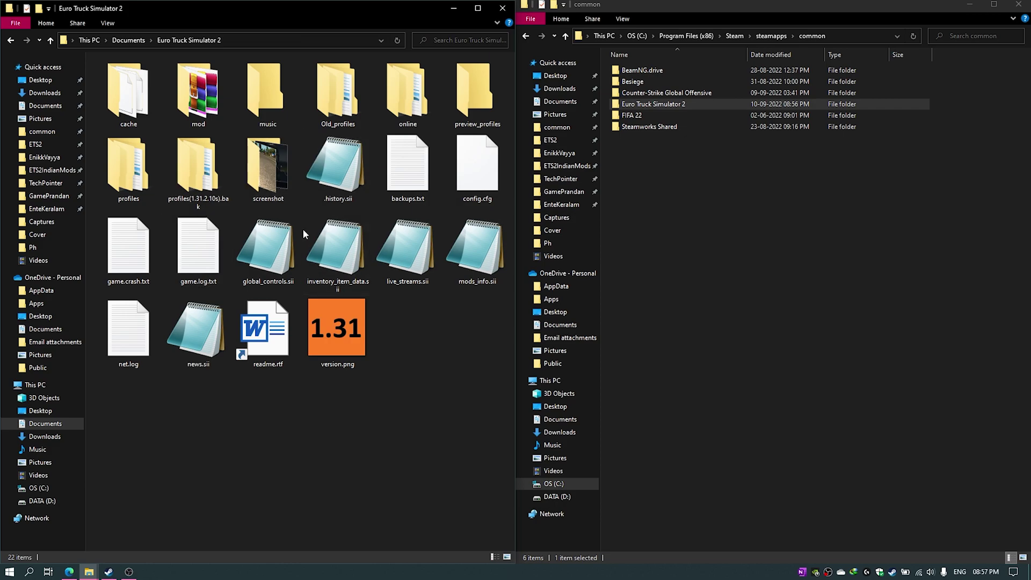
click(139, 40)
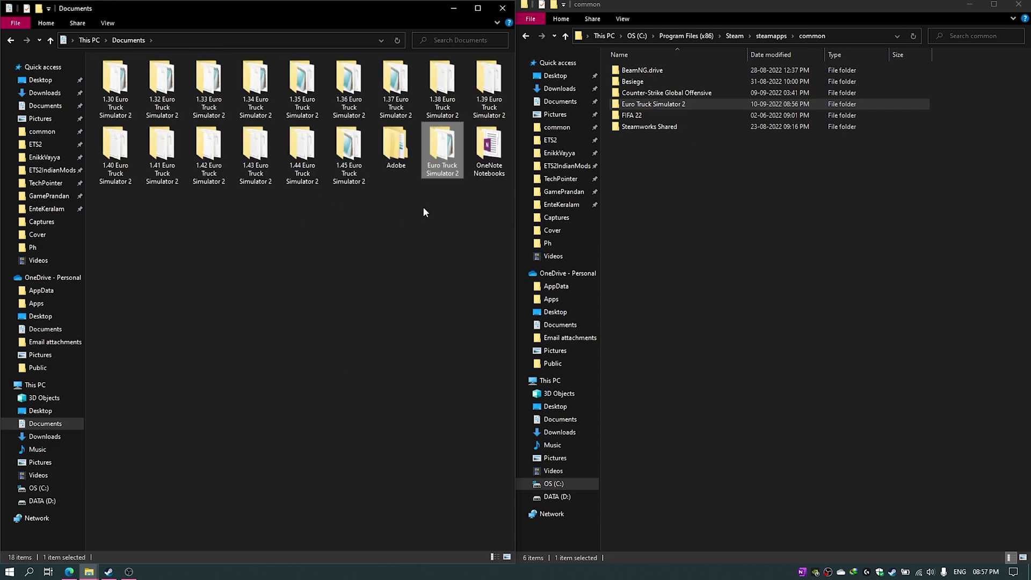
double_click(437, 164)
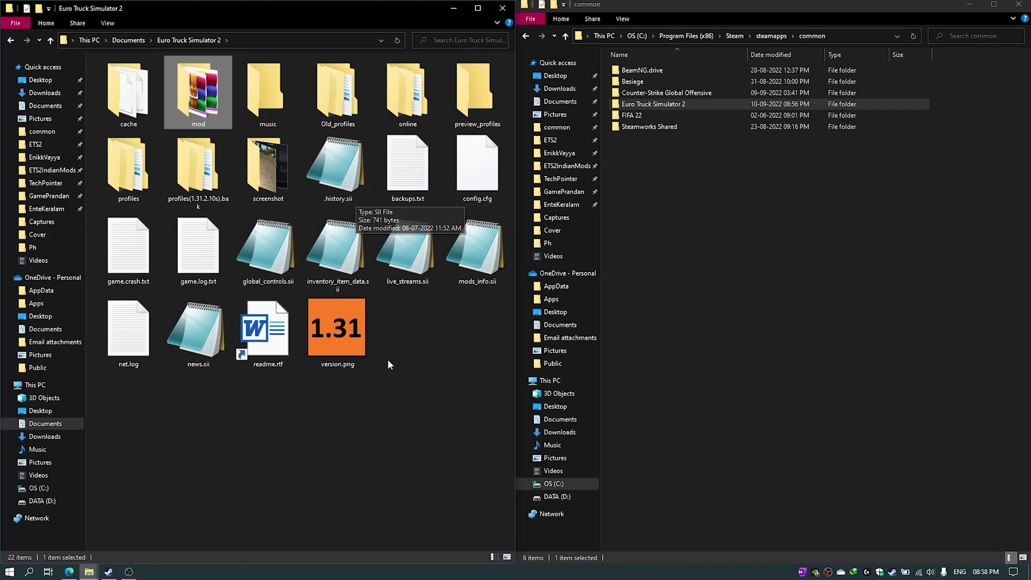
drag(438, 346, 169, 135)
click(404, 343)
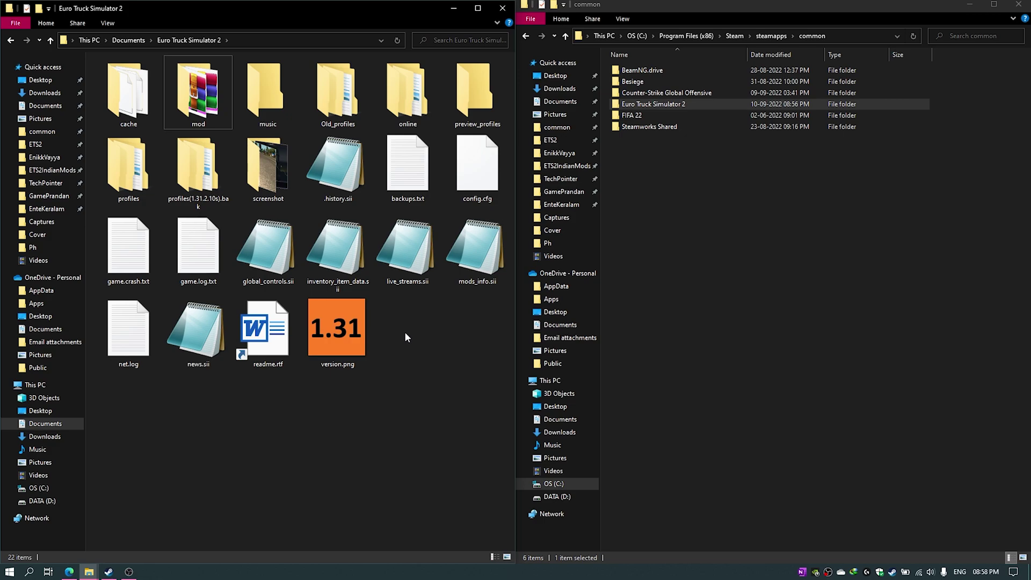
click(135, 42)
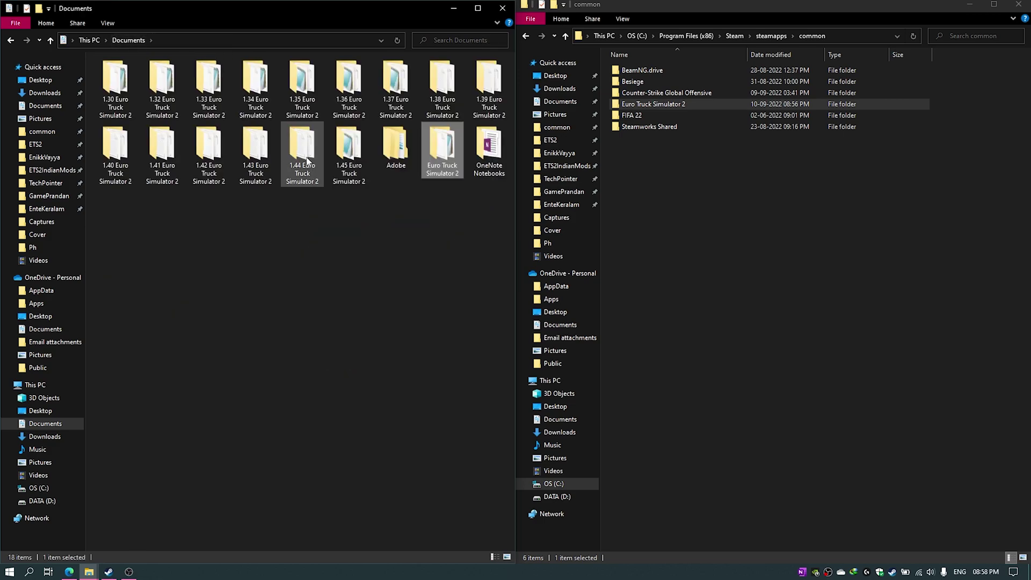
click(347, 161)
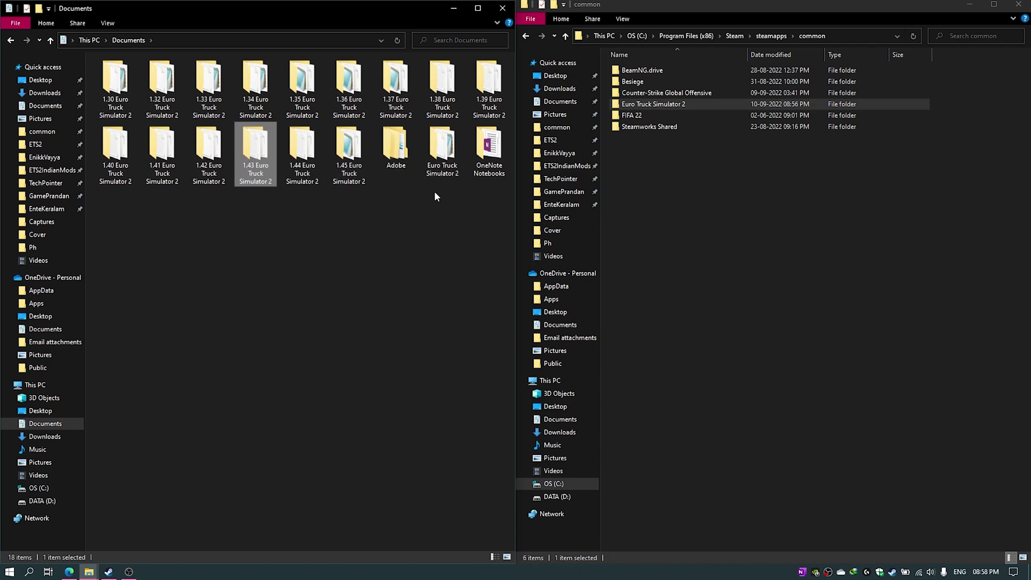
click(445, 161)
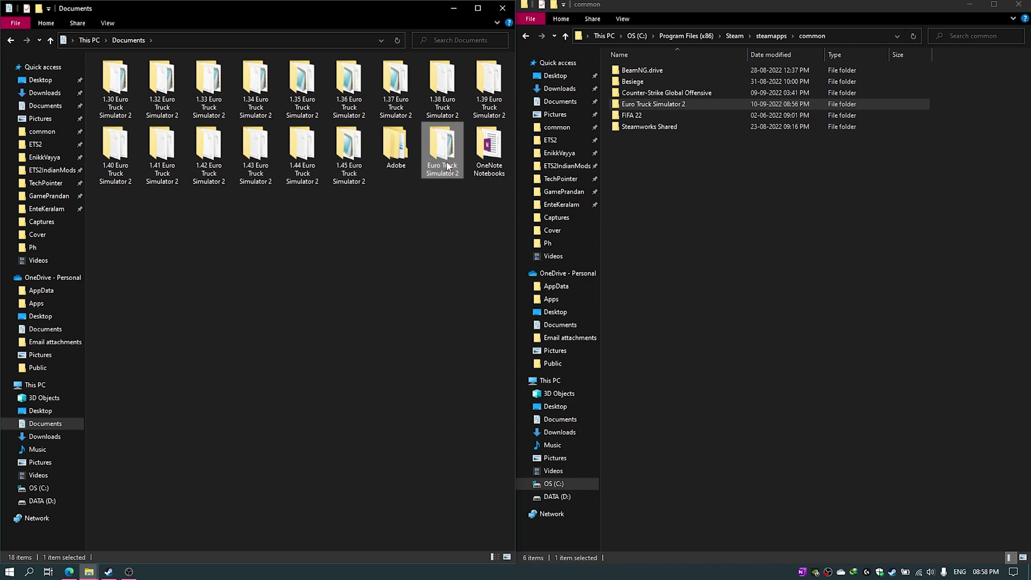
click(446, 200)
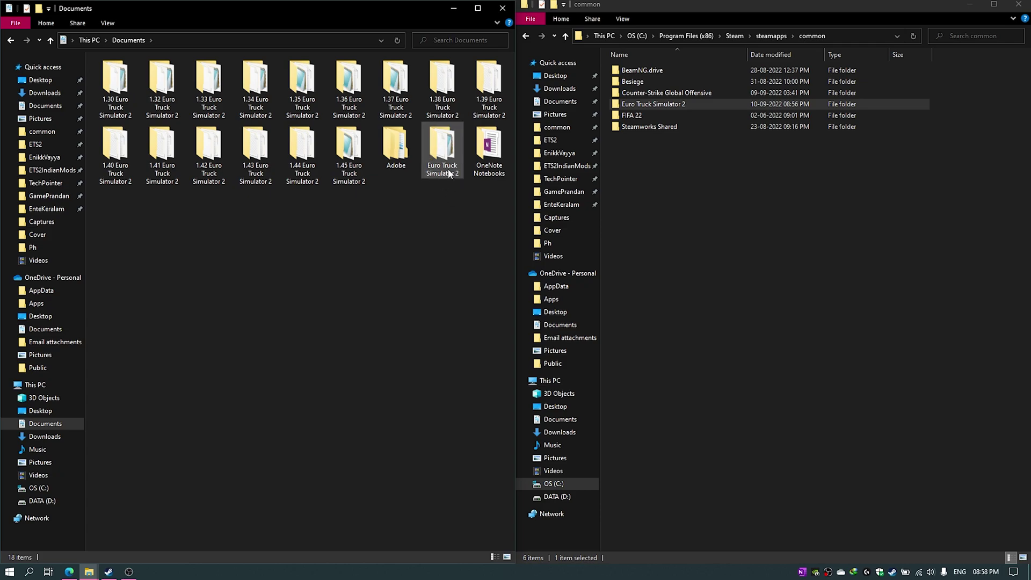
mouse_move(449, 171)
click(436, 169)
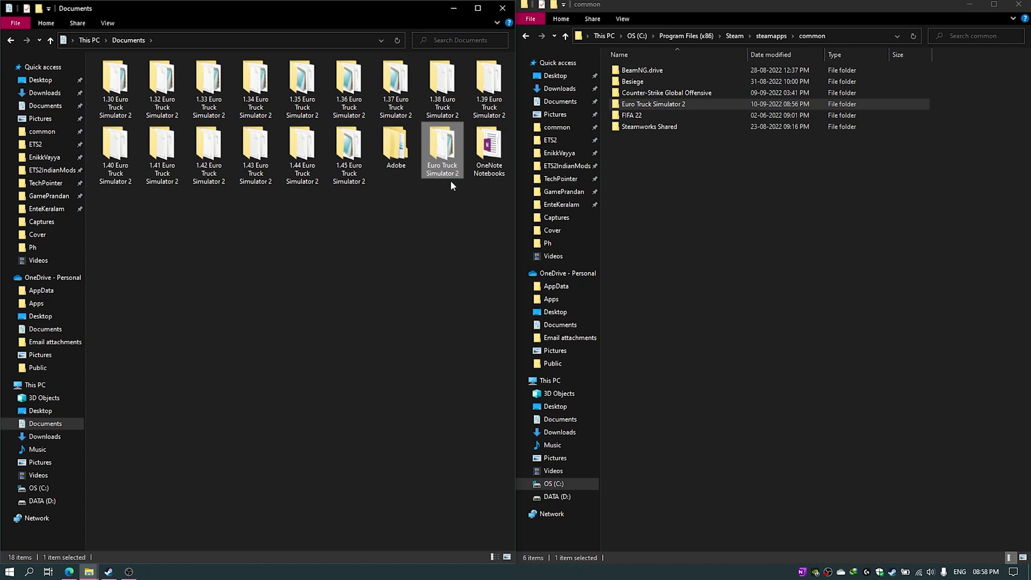
double_click(436, 144)
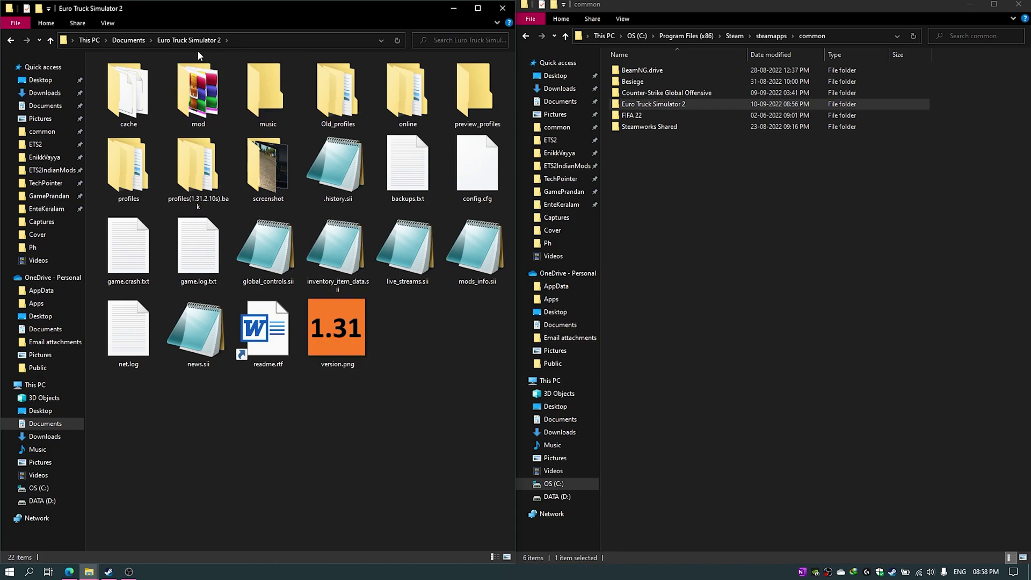
click(128, 40)
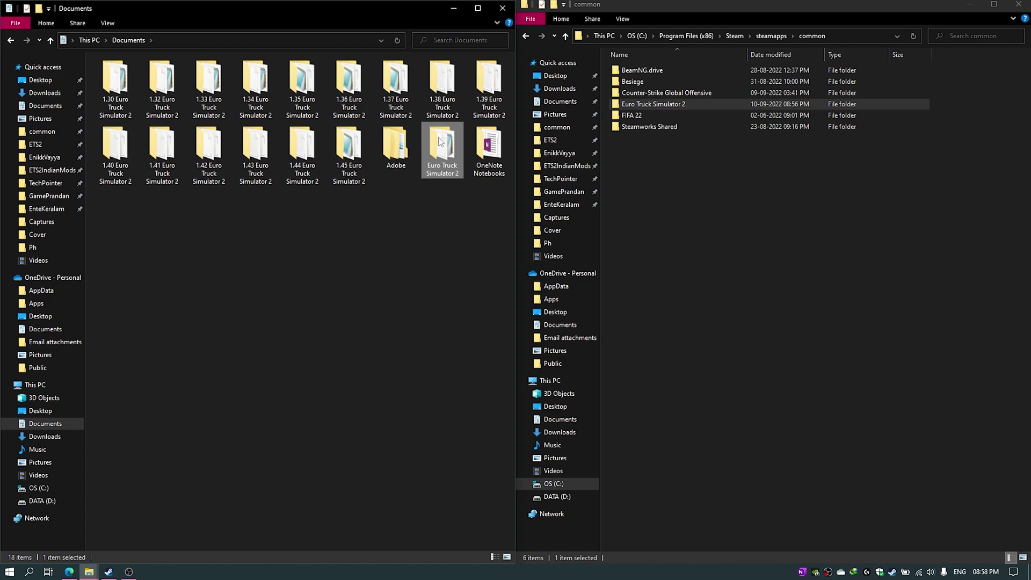
click(111, 86)
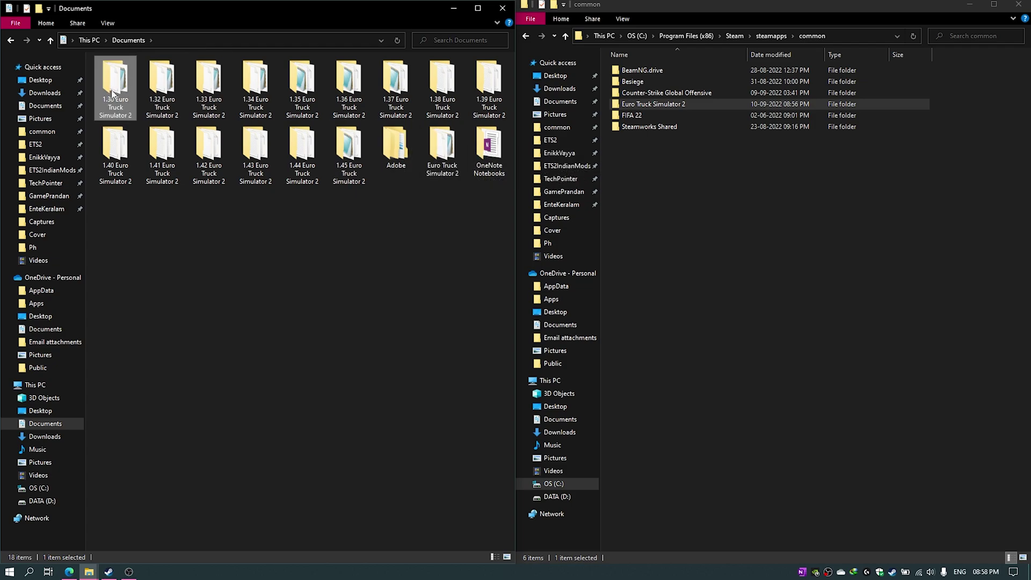
shift+click(354, 167)
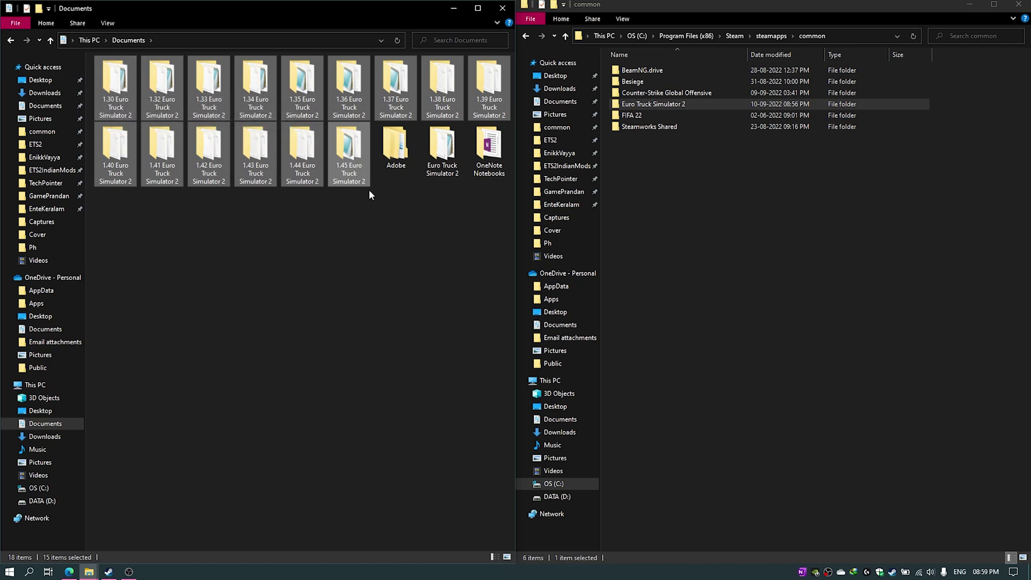
click(435, 166)
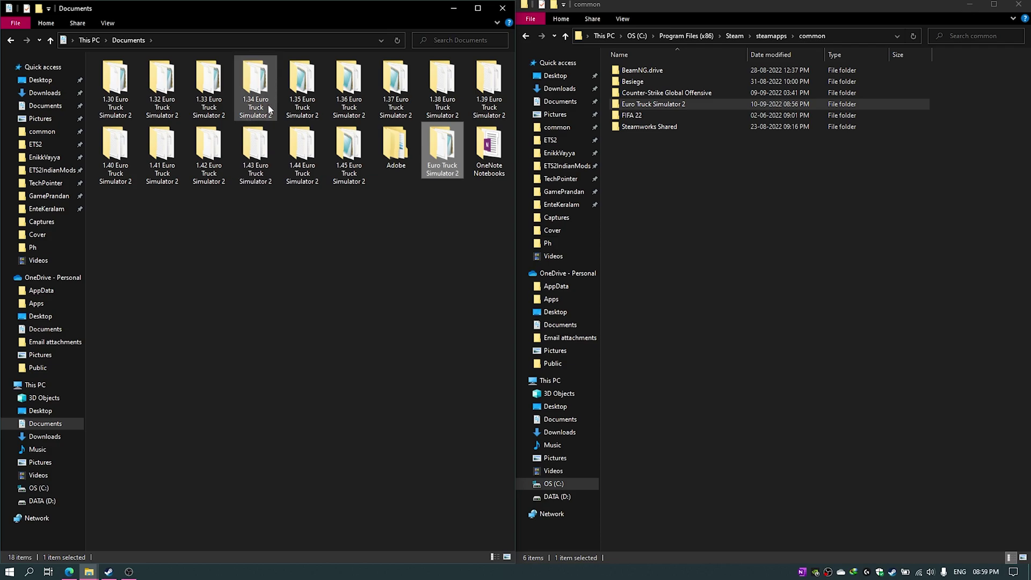
click(340, 110)
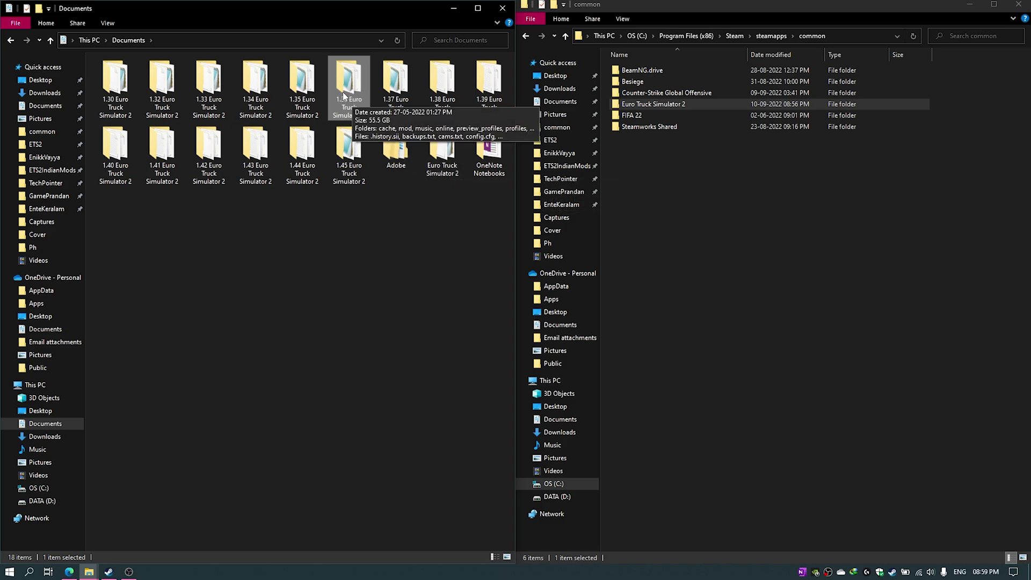
click(453, 168)
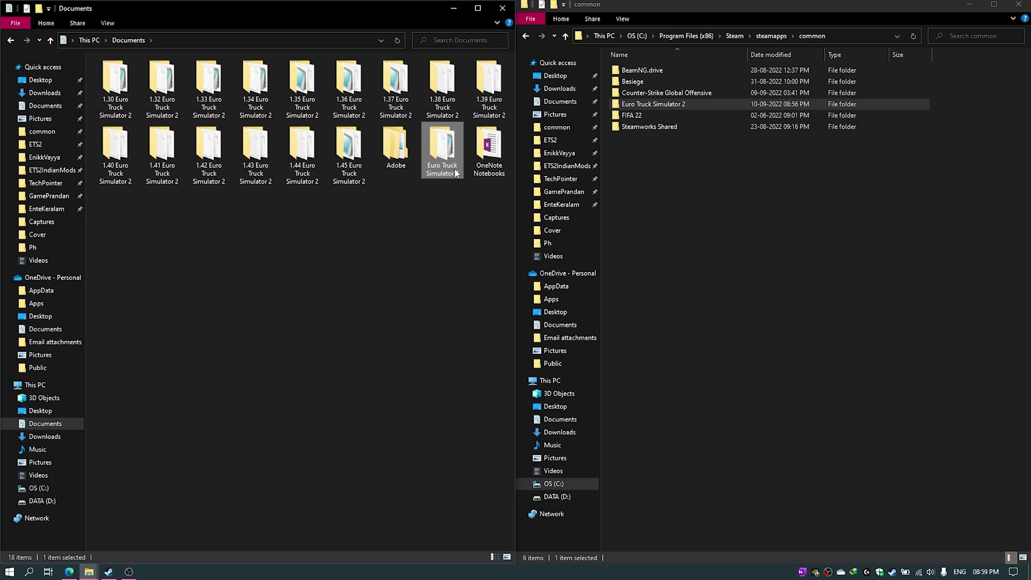
click(347, 102)
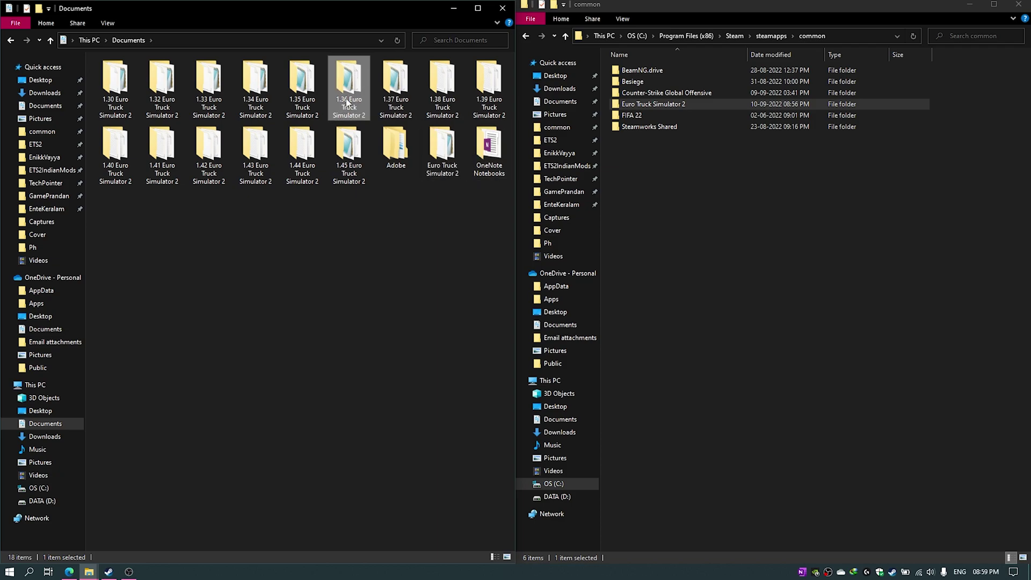